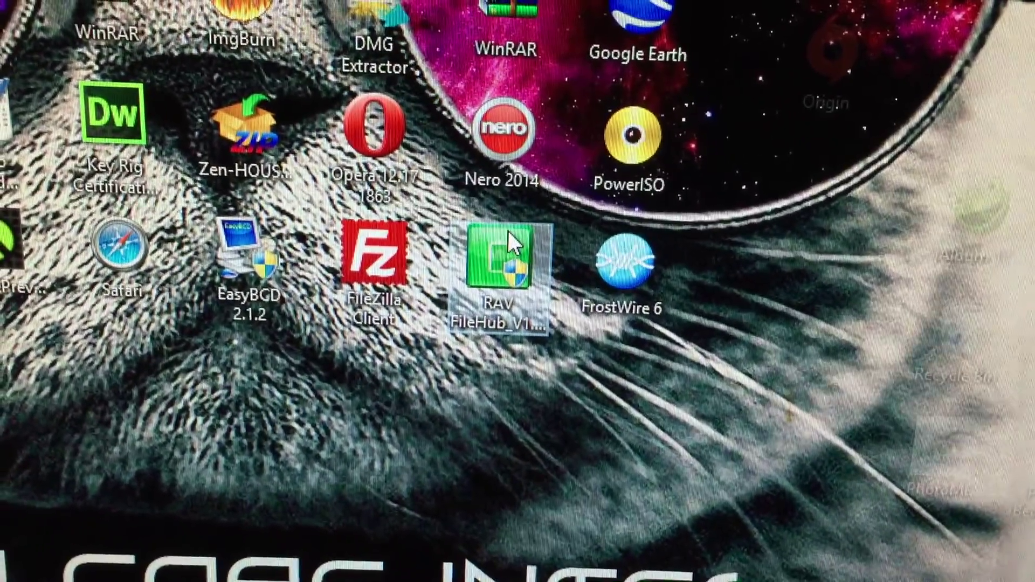
# Step: Launch RAV FileHub_V1.0.8.2 from its desktop icon
pyautogui.click(499, 263)
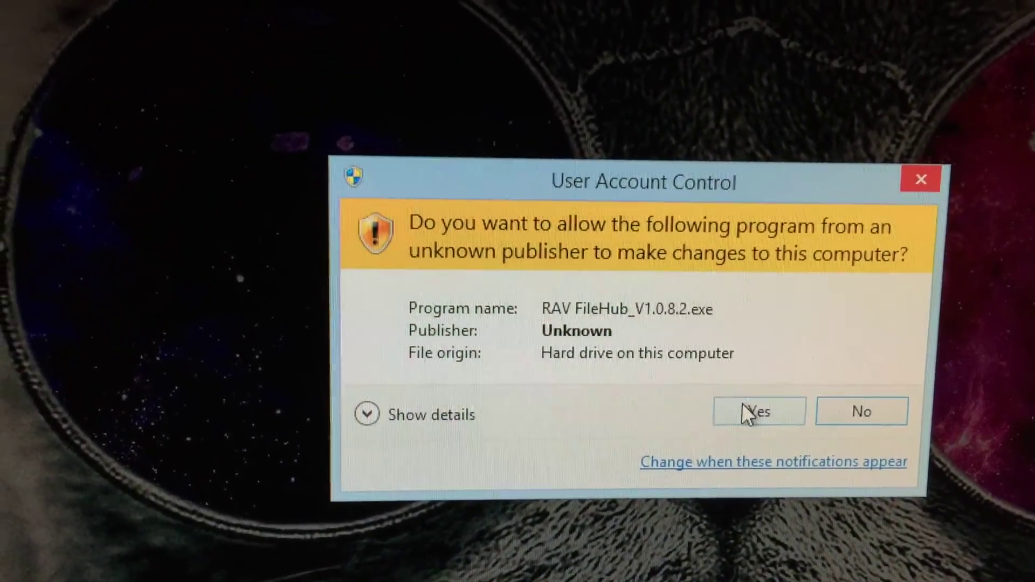
# Step: Allow RAV FileHub to run, then select the WD01 device at 192.168.1.86
pyautogui.click(748, 413)
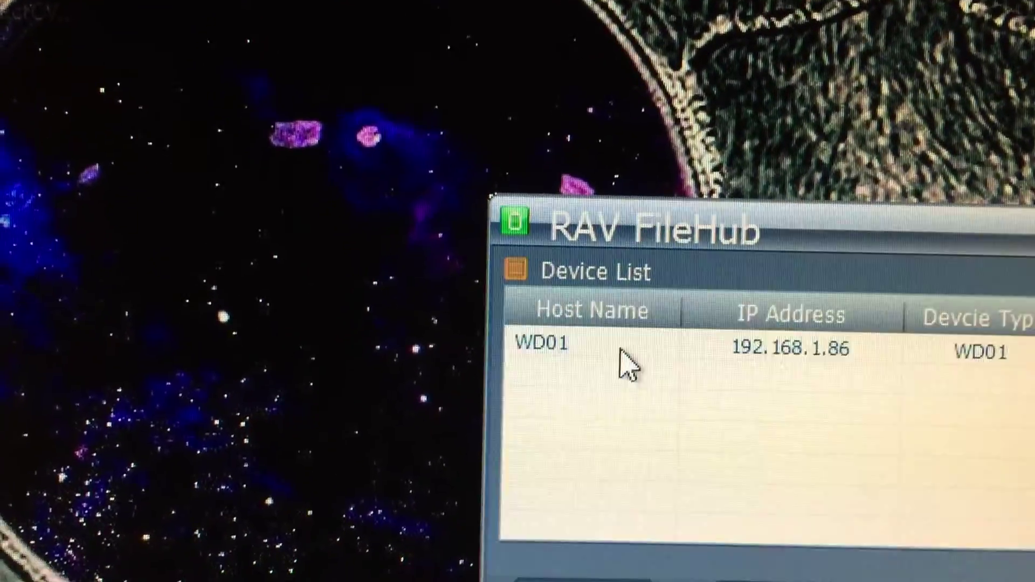
pyautogui.click(620, 352)
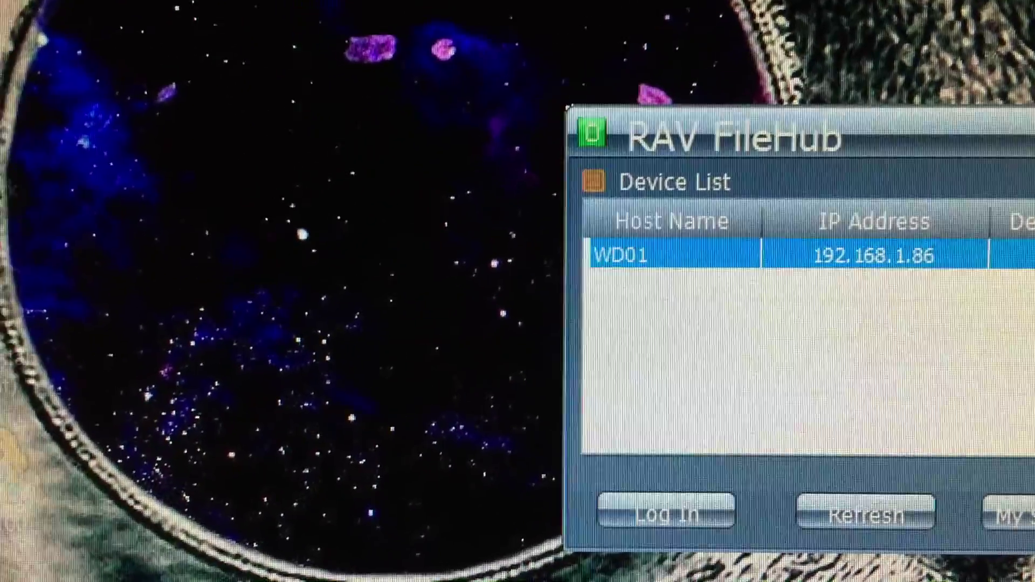
# Step: Log in to WD01 with the admin account and password
pyautogui.click(688, 518)
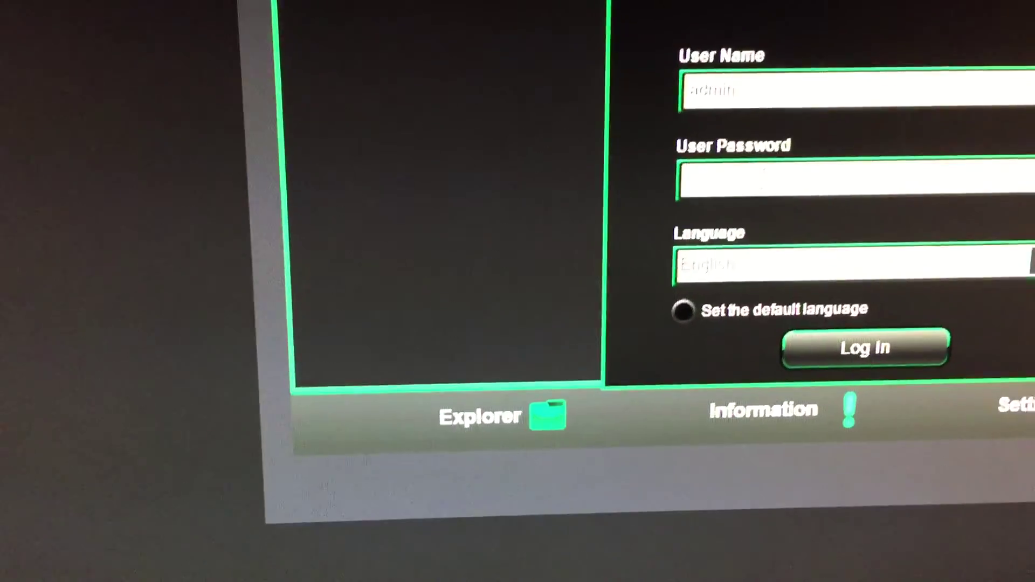
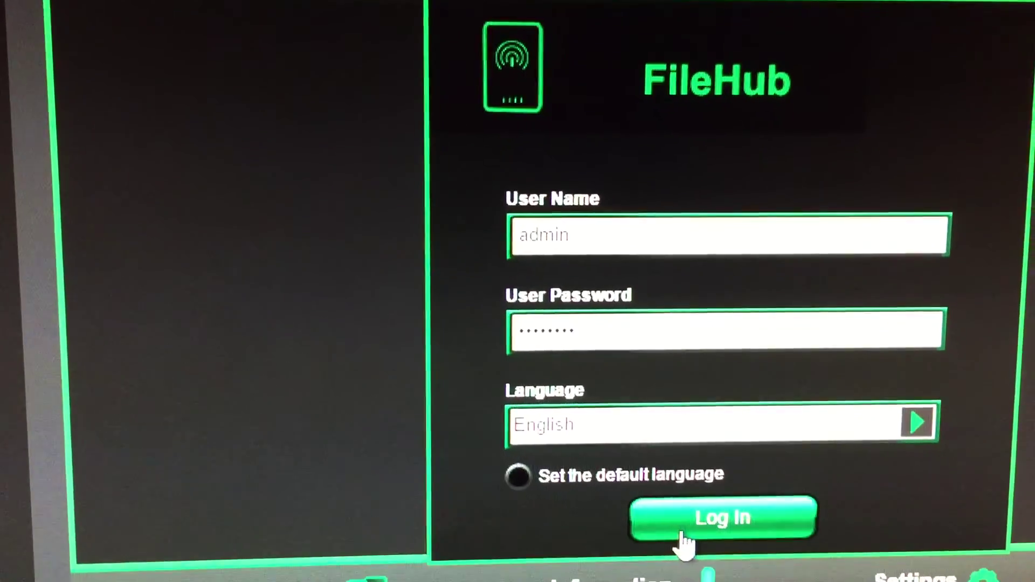
pyautogui.click(686, 534)
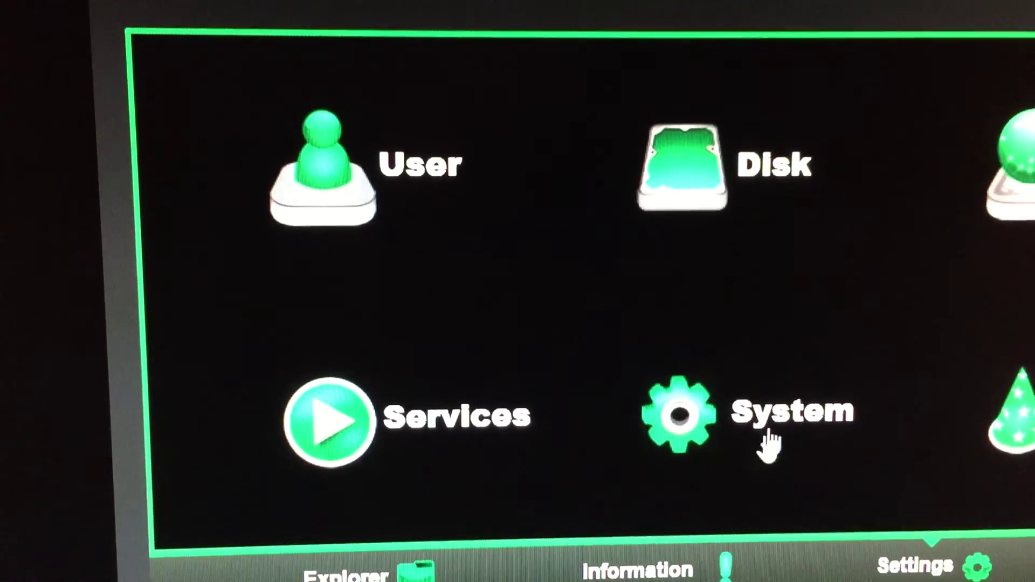
# Step: Go to System > Firmware Upgrade, showing current version 2.000.020
pyautogui.click(709, 430)
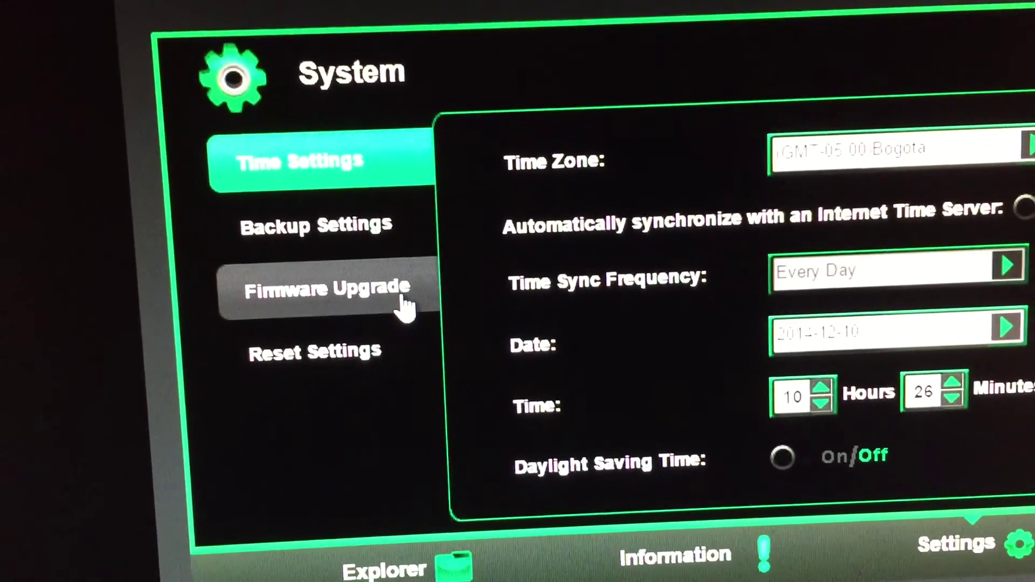
pyautogui.click(388, 275)
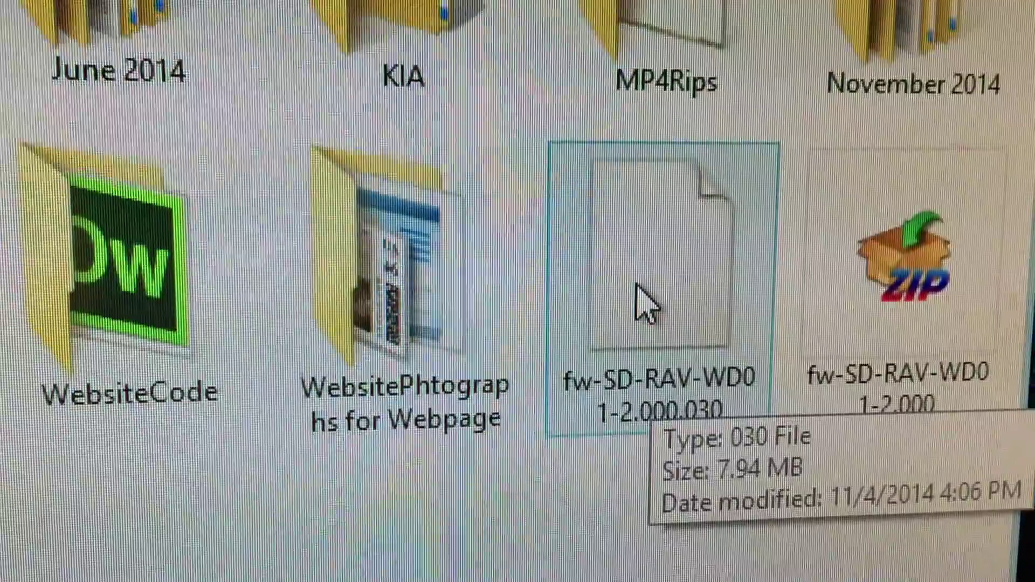
# Step: Select the fw-SD-RAV-WD01-2.000.030 file as the upgrade firmware
pyautogui.click(634, 291)
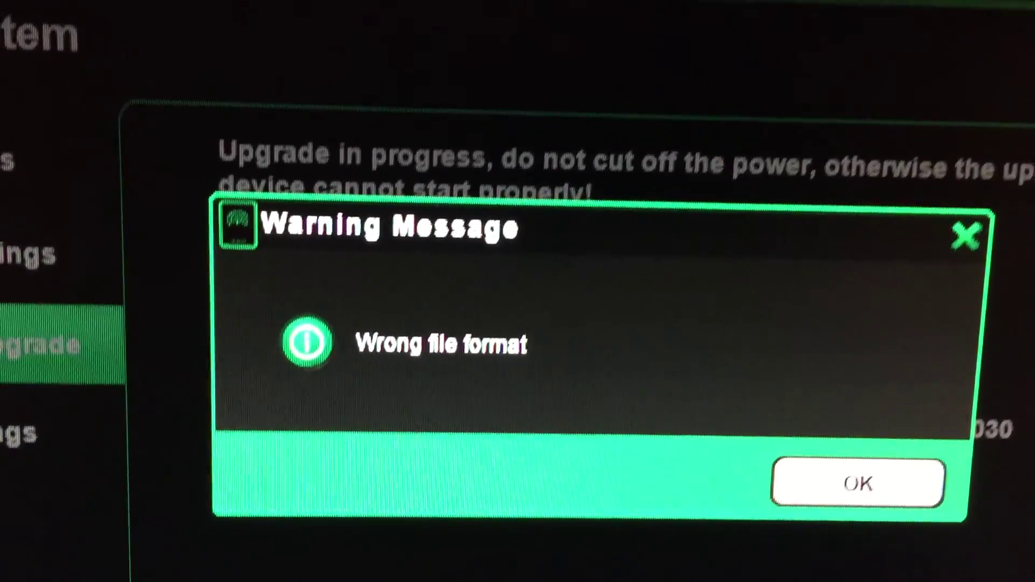
# Step: Close the 'Wrong file format' warning with OK, keeping the 2.000.030 file listed
pyautogui.click(853, 477)
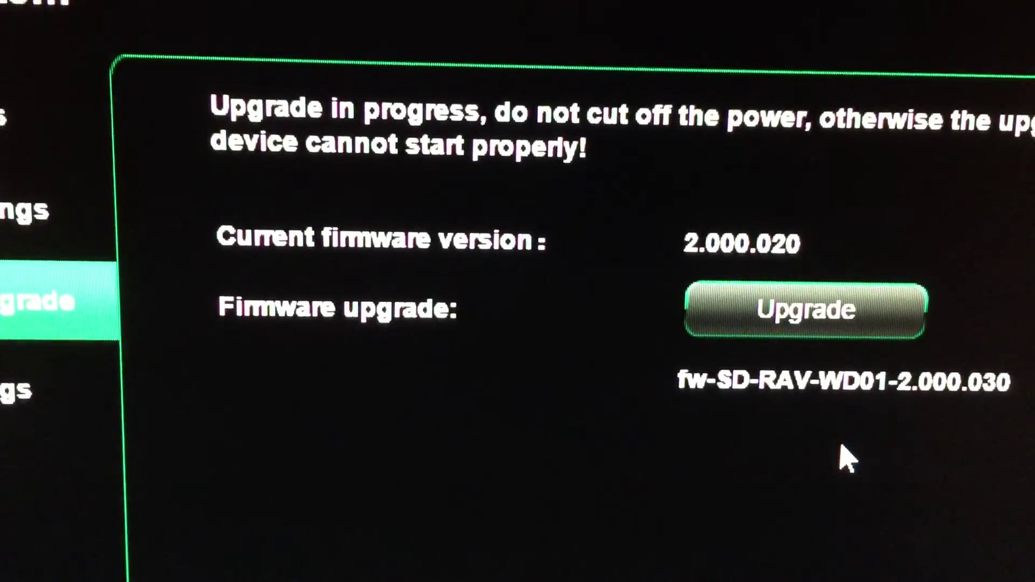